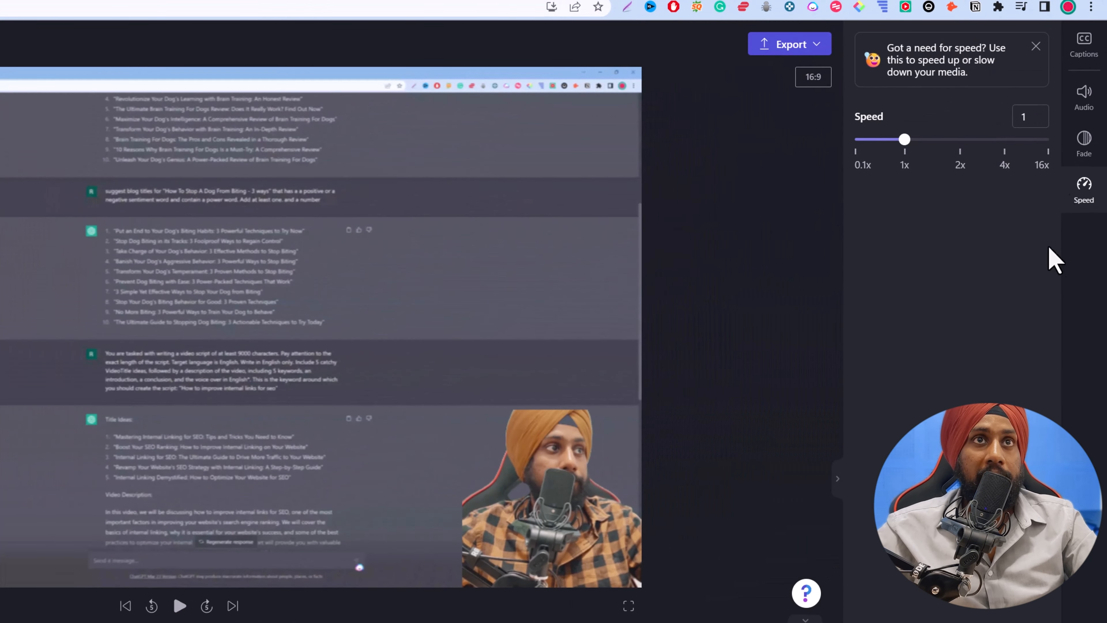
Turn on auto-captions for the project with English (United States) as the recognition language, after browsing the available languages
left_click(1083, 44)
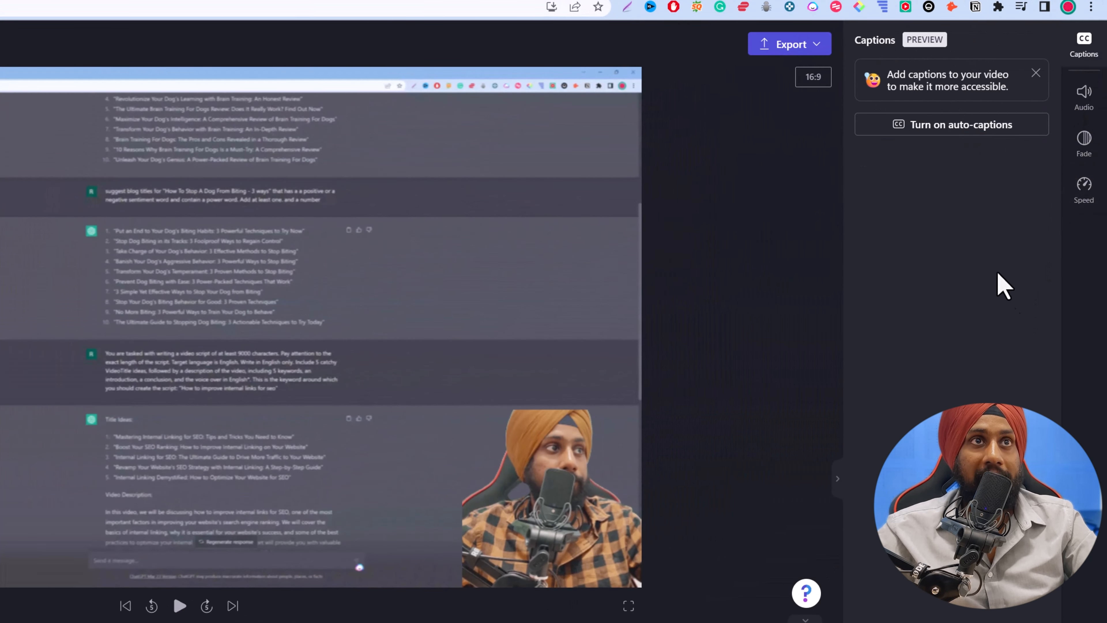
left_click(971, 131)
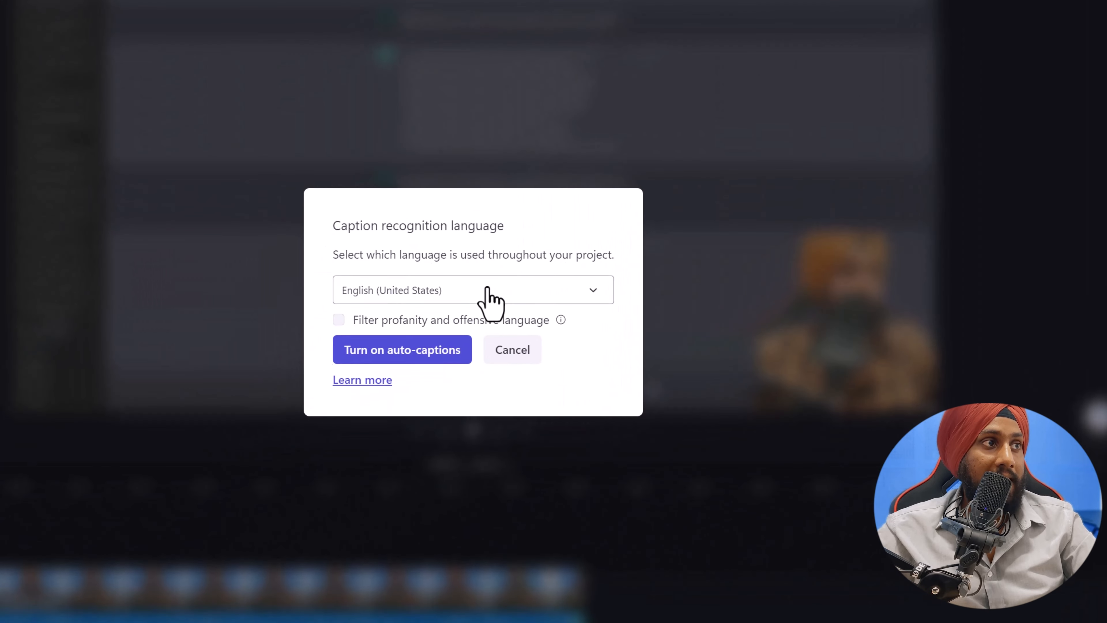
left_click(217, 451)
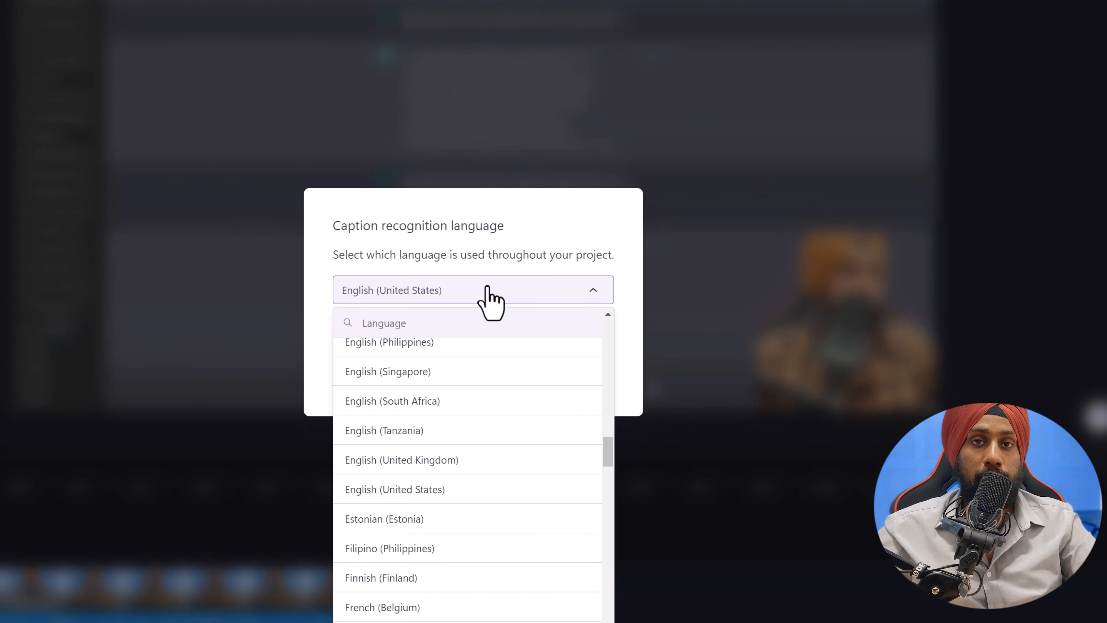
scroll(531, 403, "down", 5)
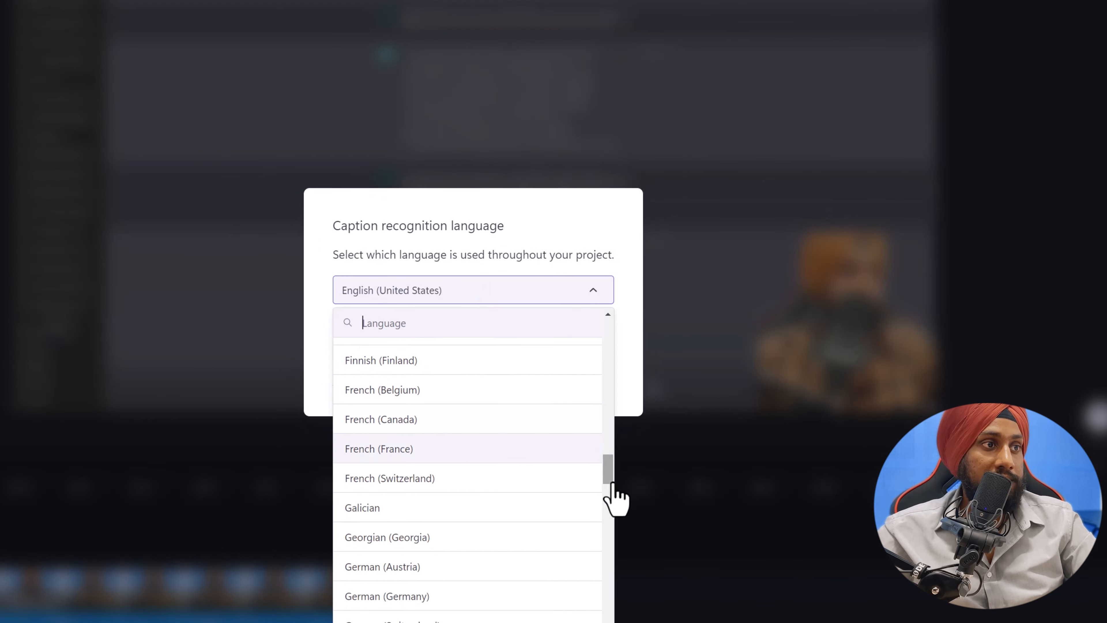
left_click_drag(609, 481, 616, 322)
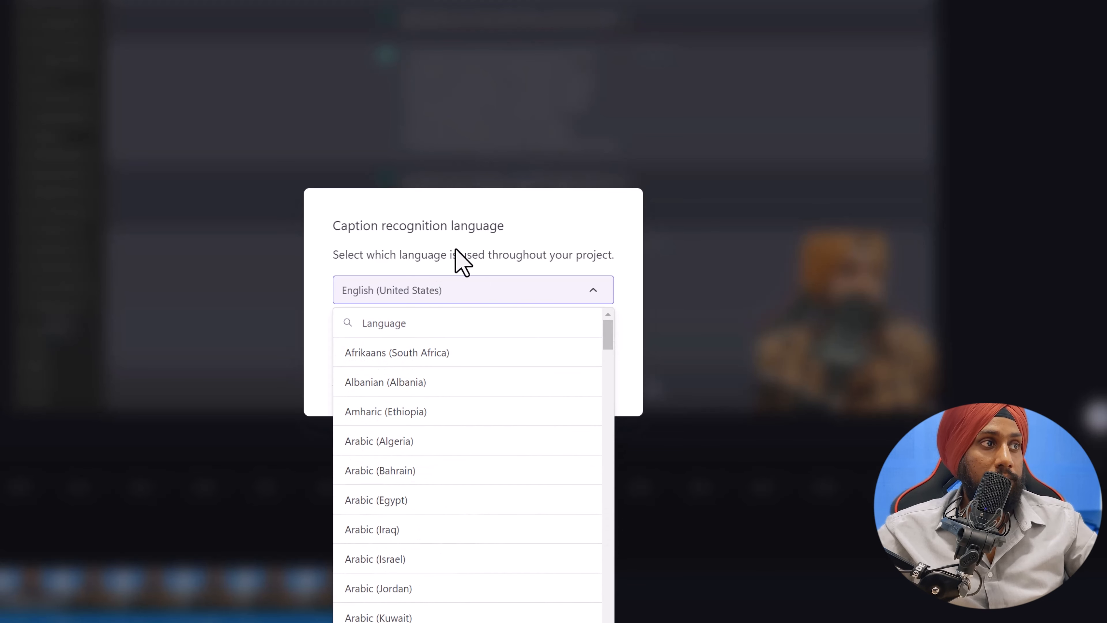
left_click(370, 287)
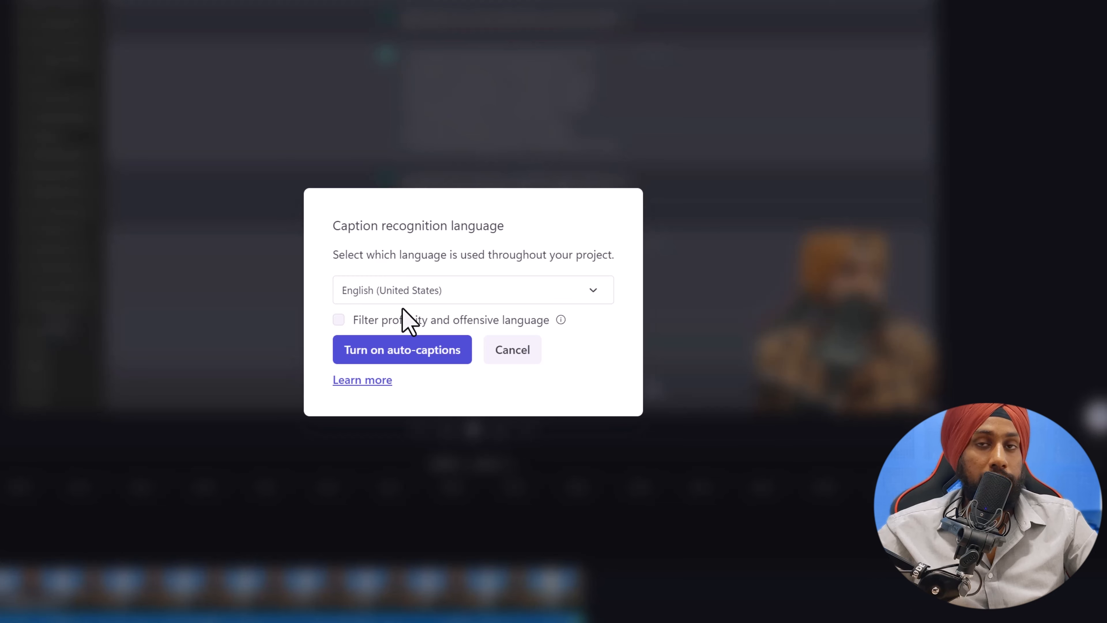
left_click(410, 354)
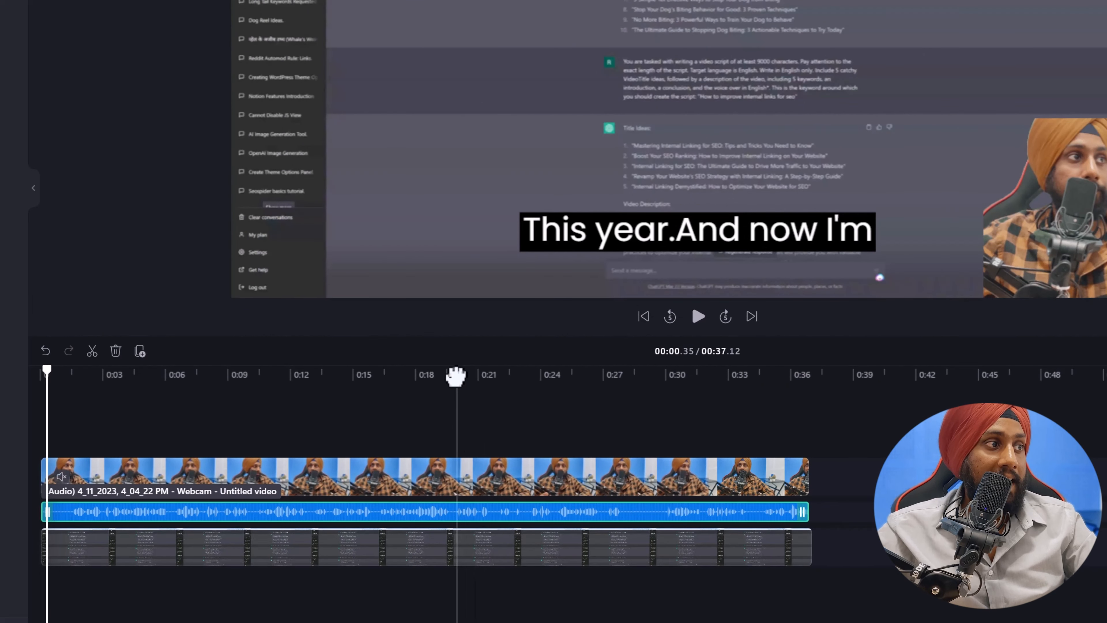
Scrub through the timeline to preview the generated captions at several points of the video
left_click_drag(456, 376, 639, 375)
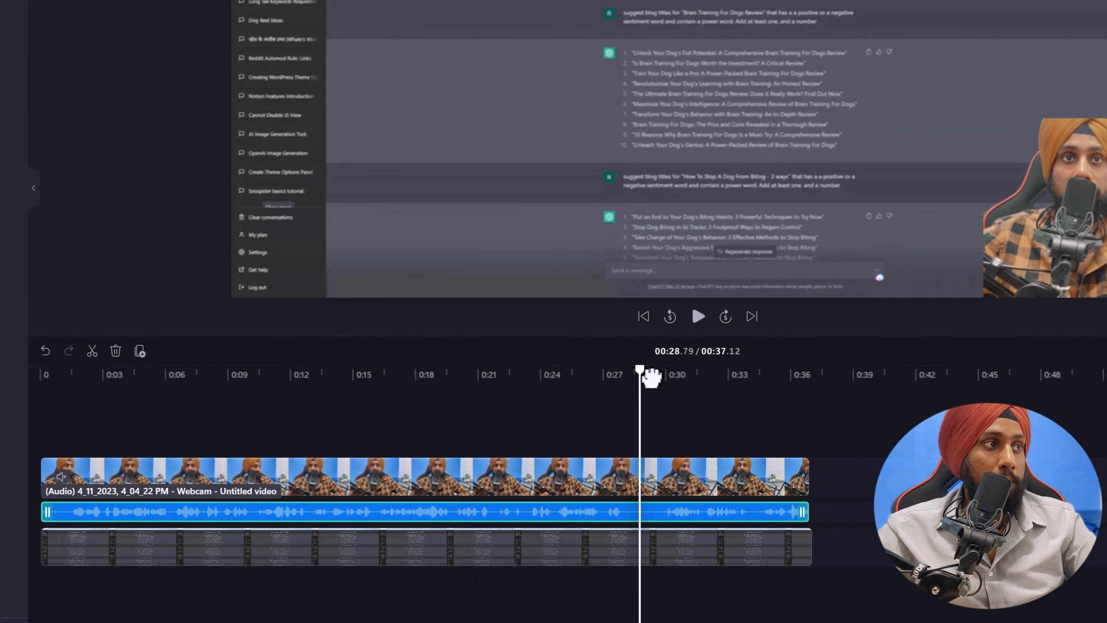
left_click(617, 376)
left_click(546, 379)
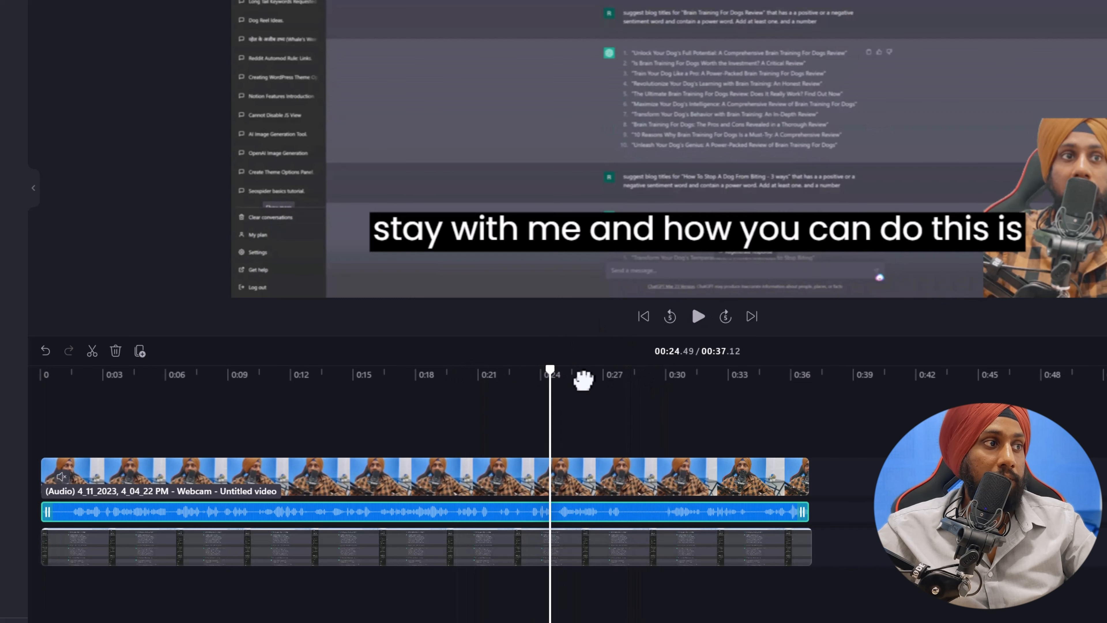
left_click(583, 376)
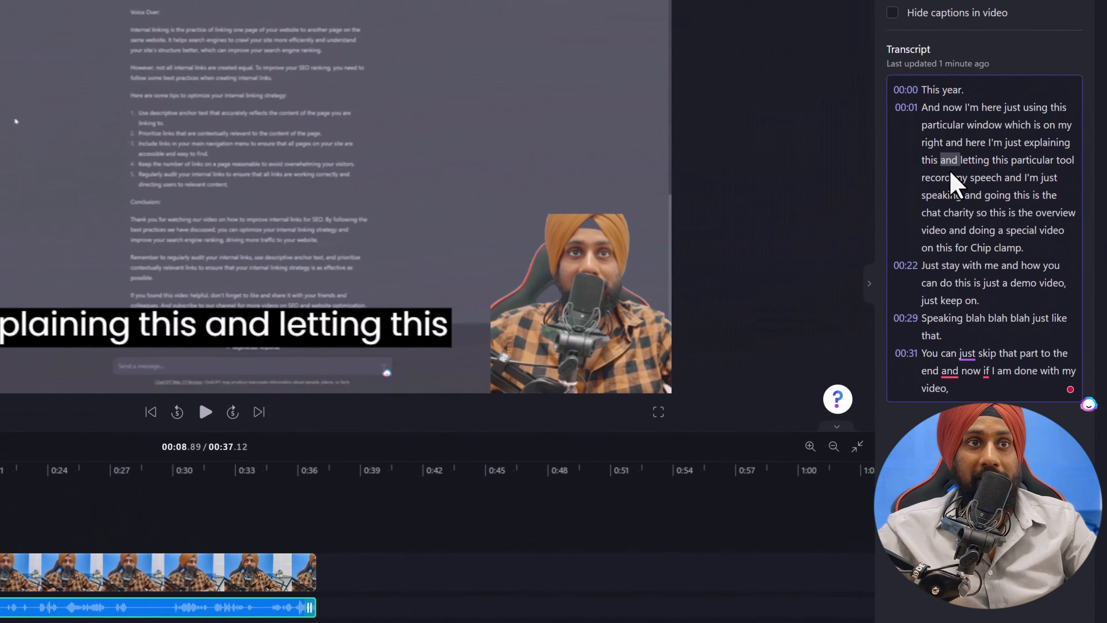
Jump to different words in the transcript to check the matching playhead positions and captions in the video
left_click(949, 232)
left_click(973, 284)
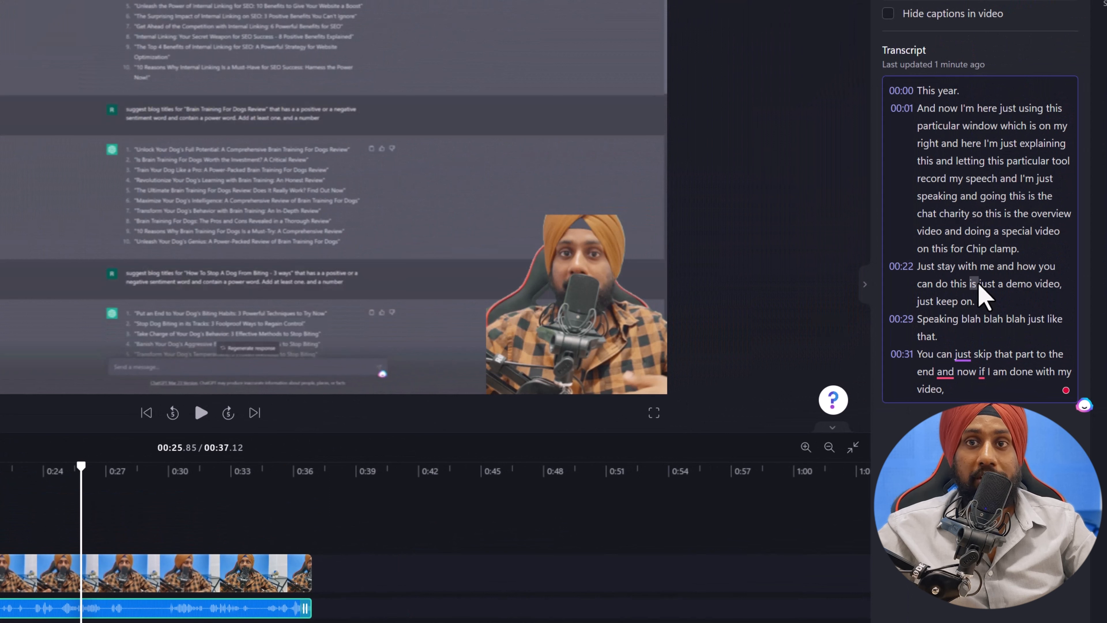
left_click(975, 323)
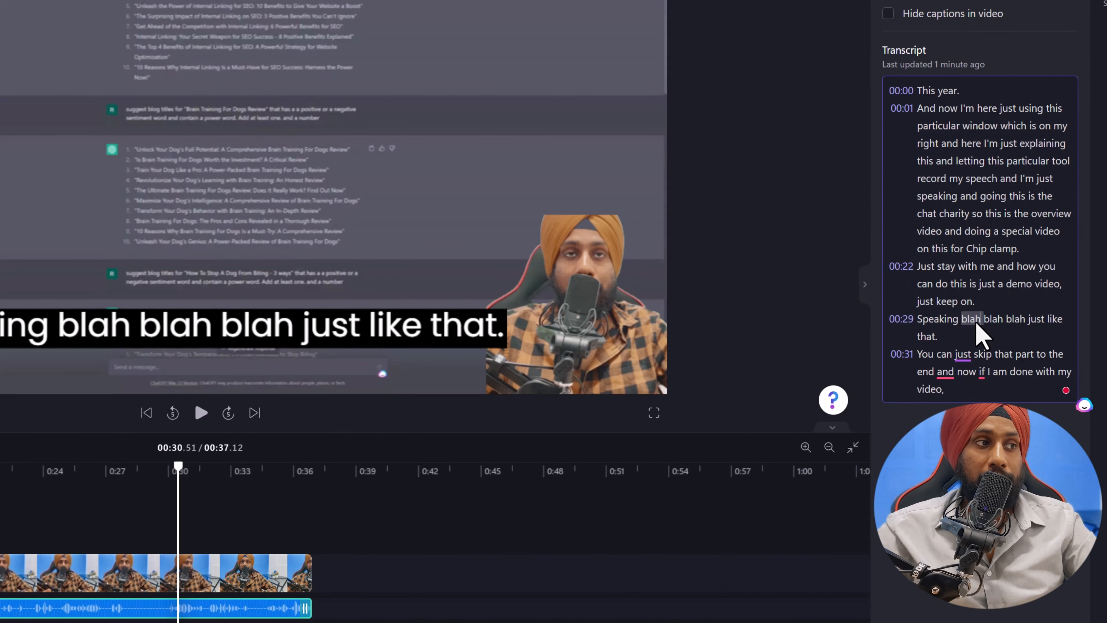
left_click(927, 109)
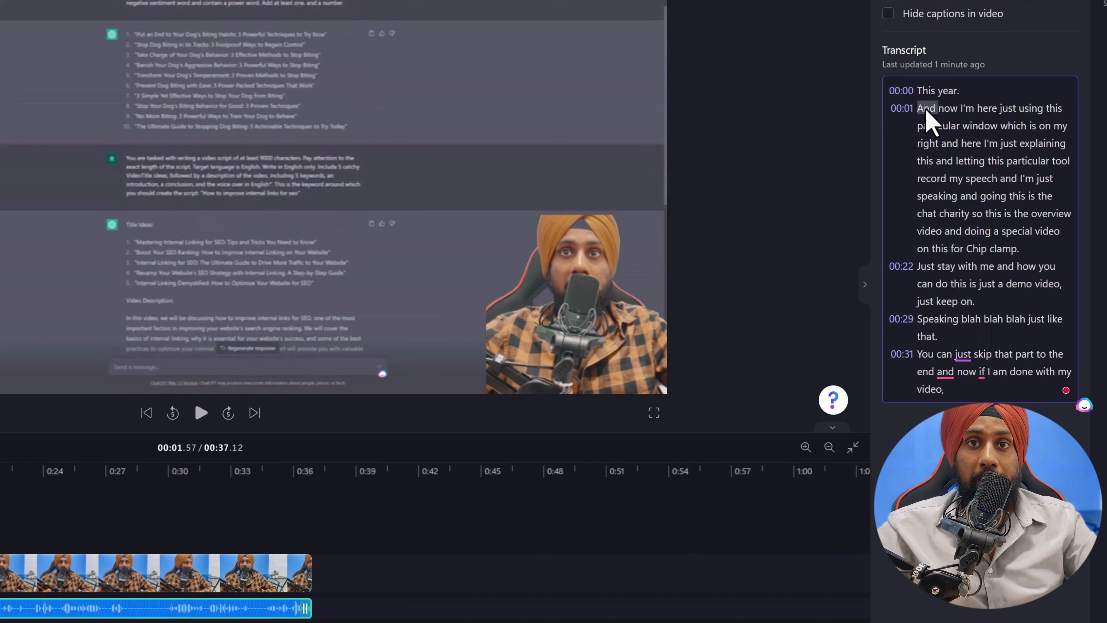
left_click(974, 198)
left_click(976, 161)
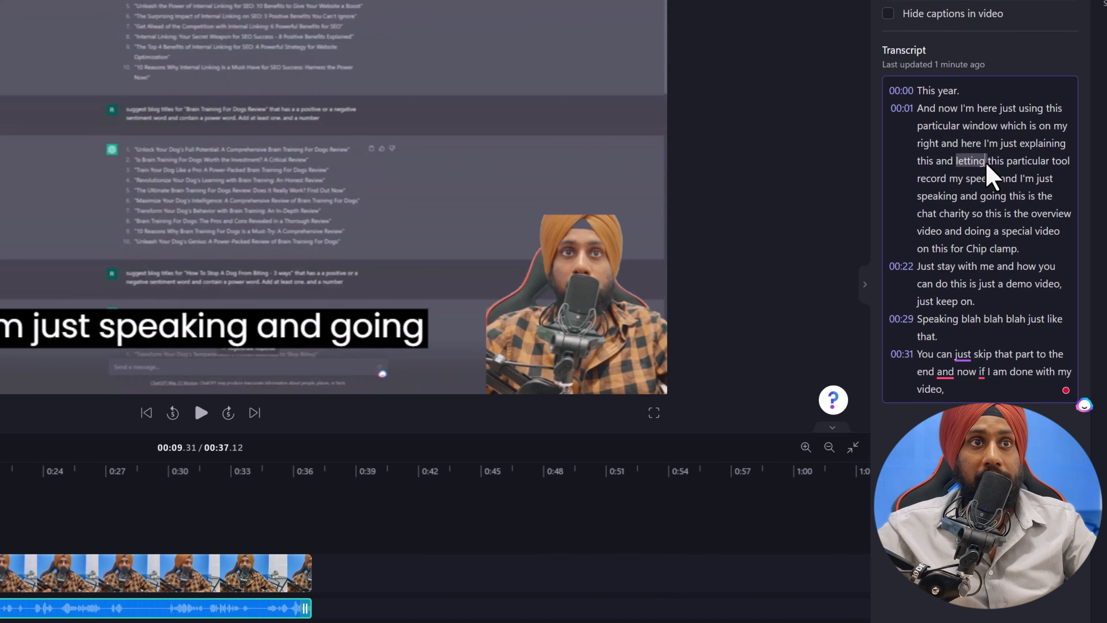
left_click(970, 263)
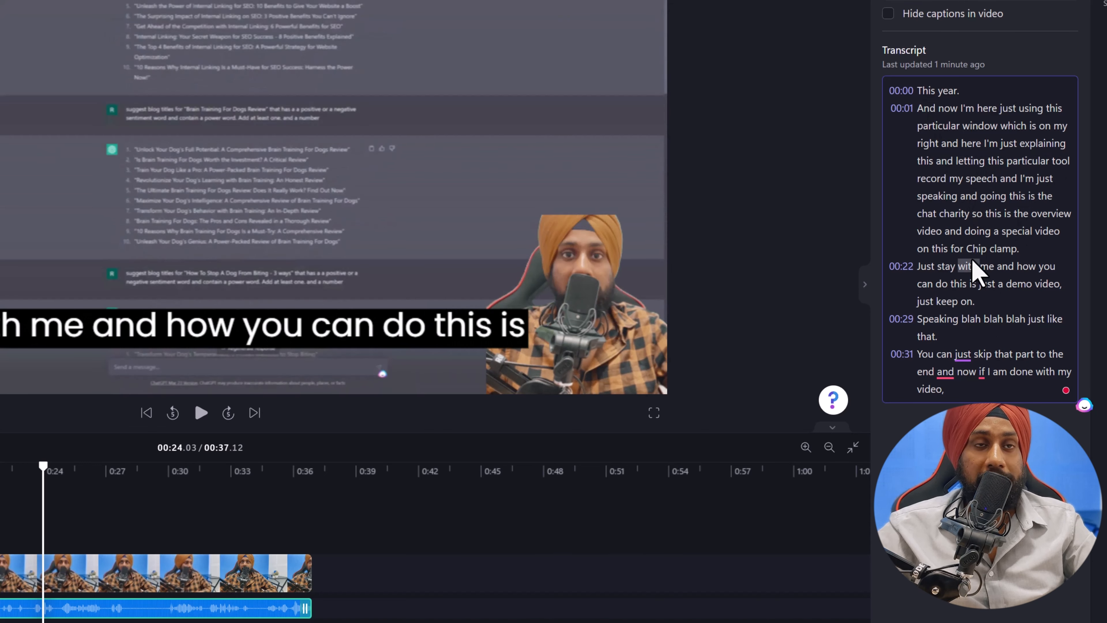
left_click(961, 162)
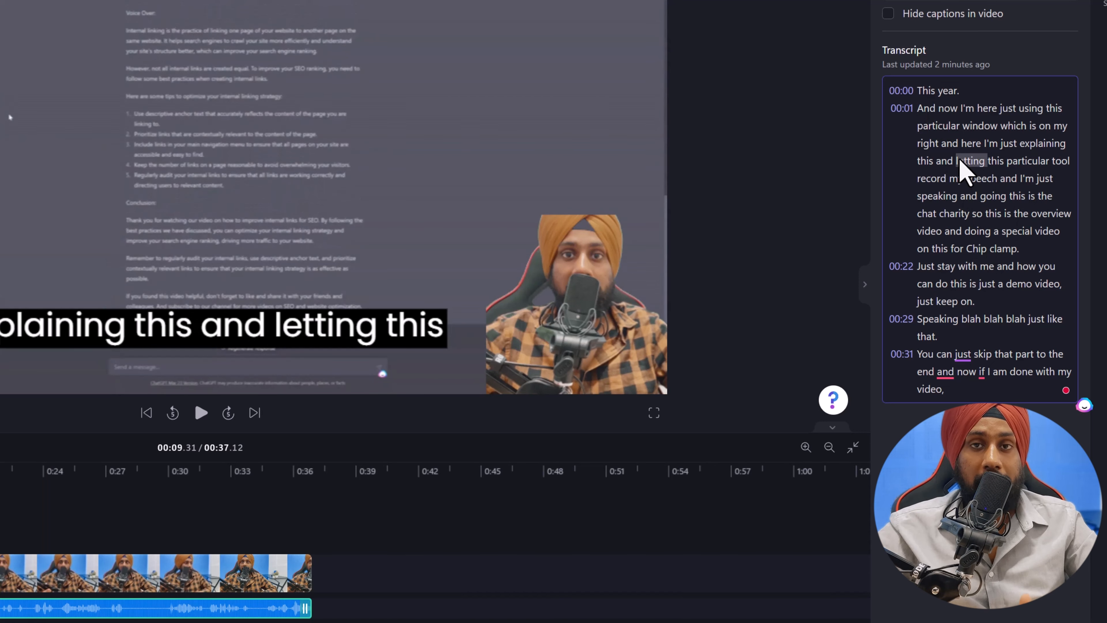
left_click(952, 215)
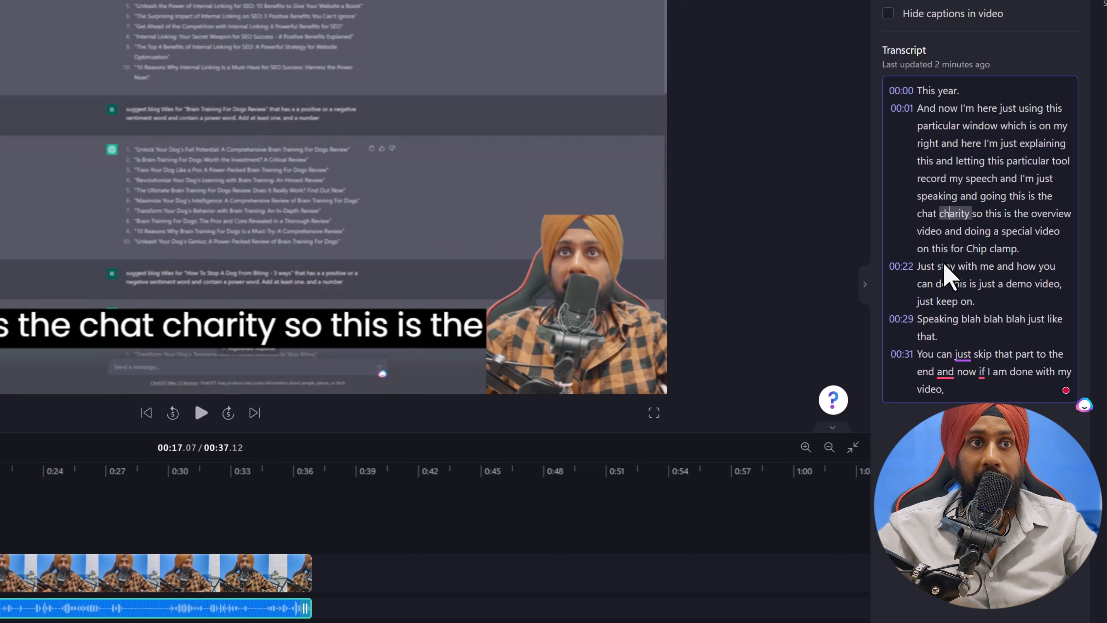
Highlight the 00:22 transcript sentence "Just stay with me...just keep on" and inspect the options for the selected text
left_click(921, 268)
left_click_drag(922, 268, 975, 312)
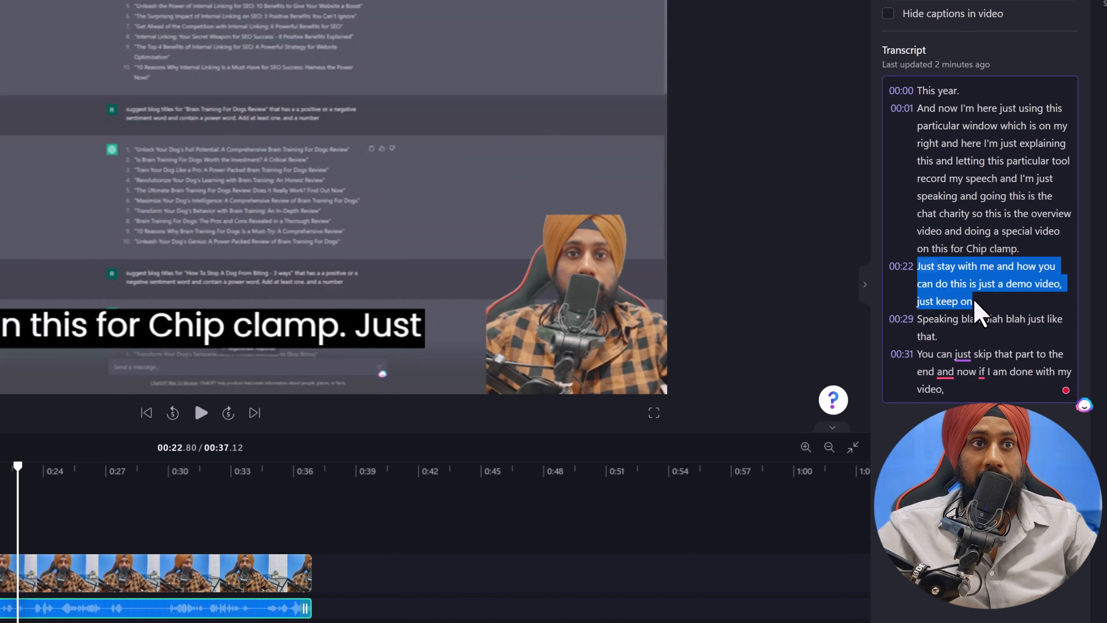
right_click(952, 288)
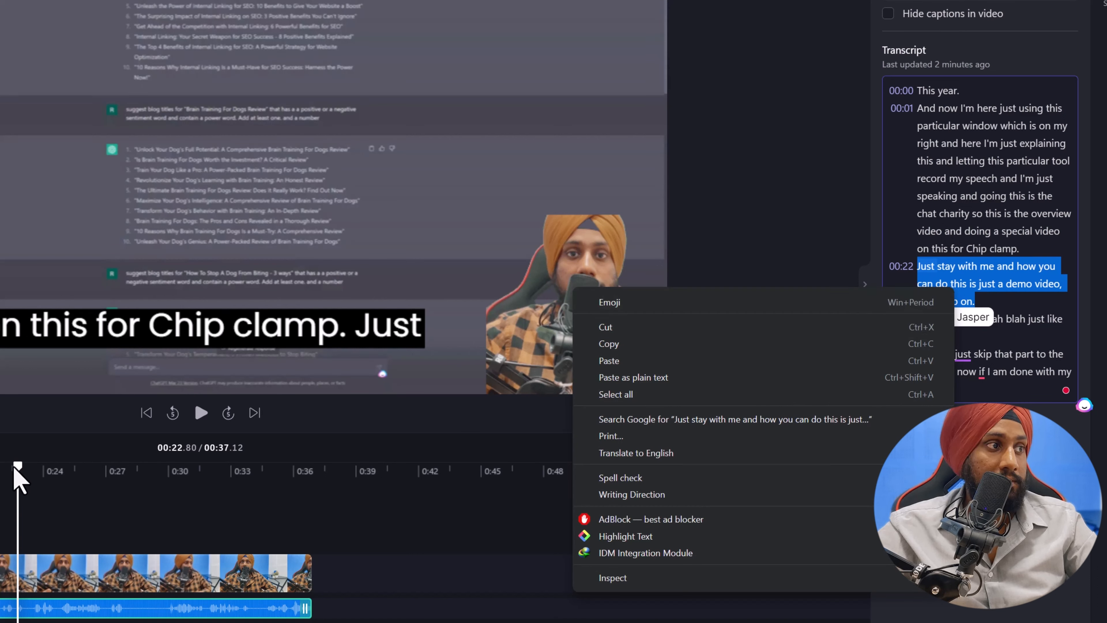
left_click(1000, 265)
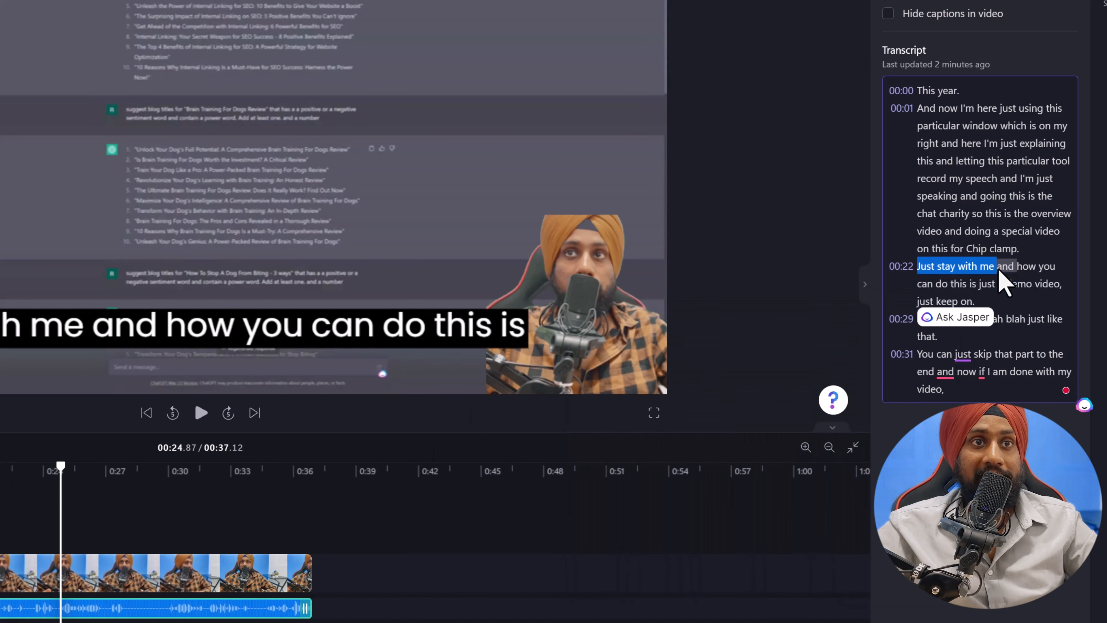
double_click(1002, 266)
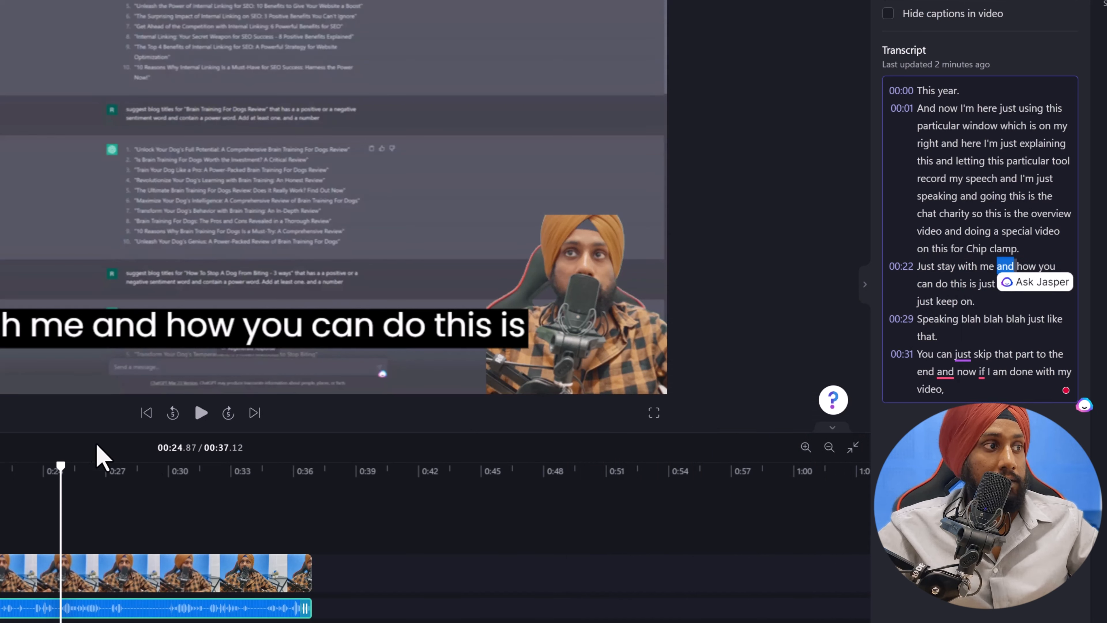
Locate the start and end of the 00:22 transcript sentence on the timeline using its first and last words
left_click(925, 266)
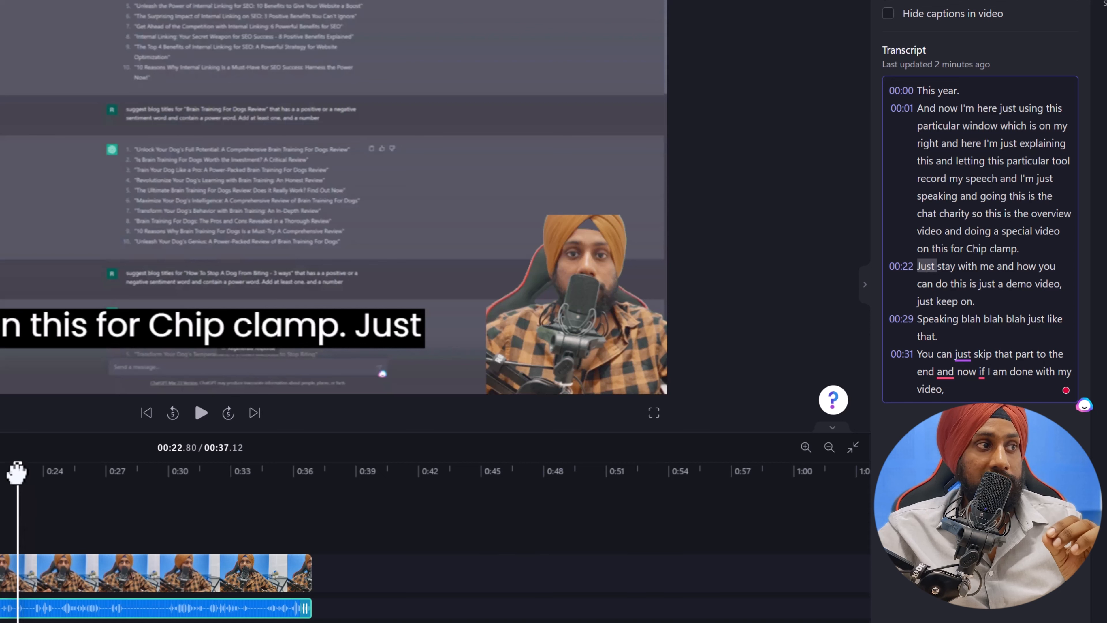
left_click_drag(16, 473, 18, 478)
left_click(18, 574)
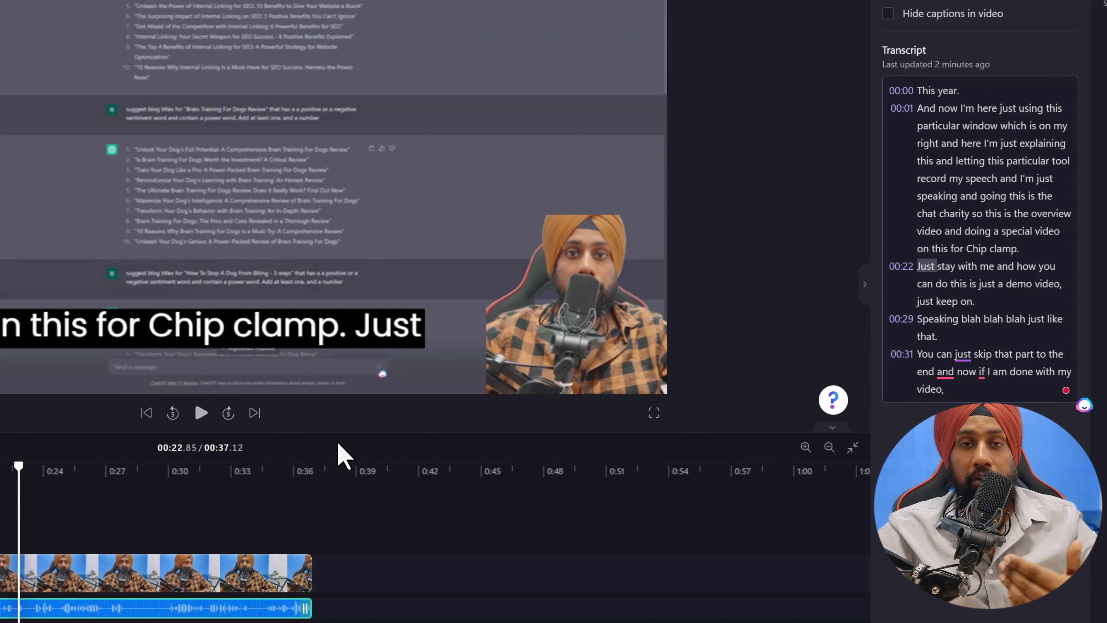
left_click(970, 304)
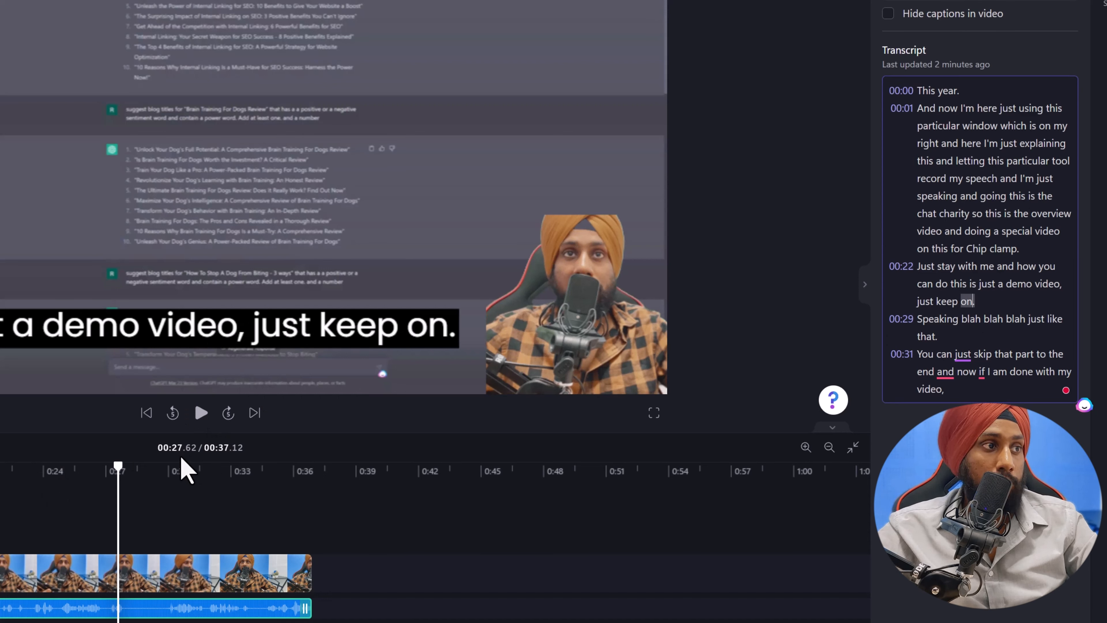
Split the webcam, audio and screen clips at 00:22.82, where the transcript sentence "Just stay with me" begins
left_click(922, 267)
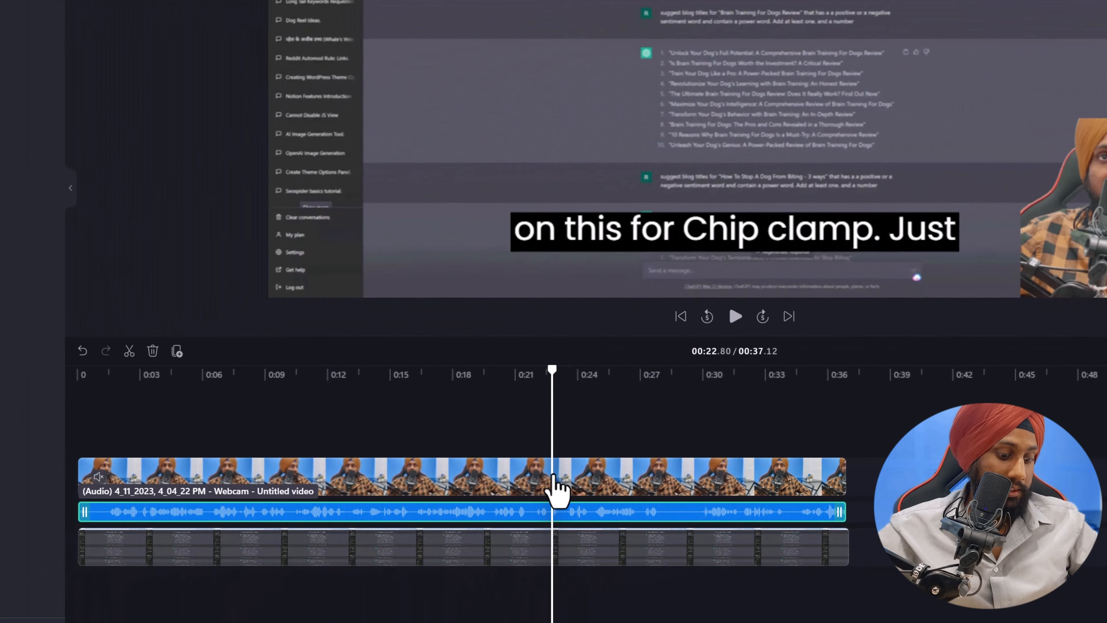
type("s")
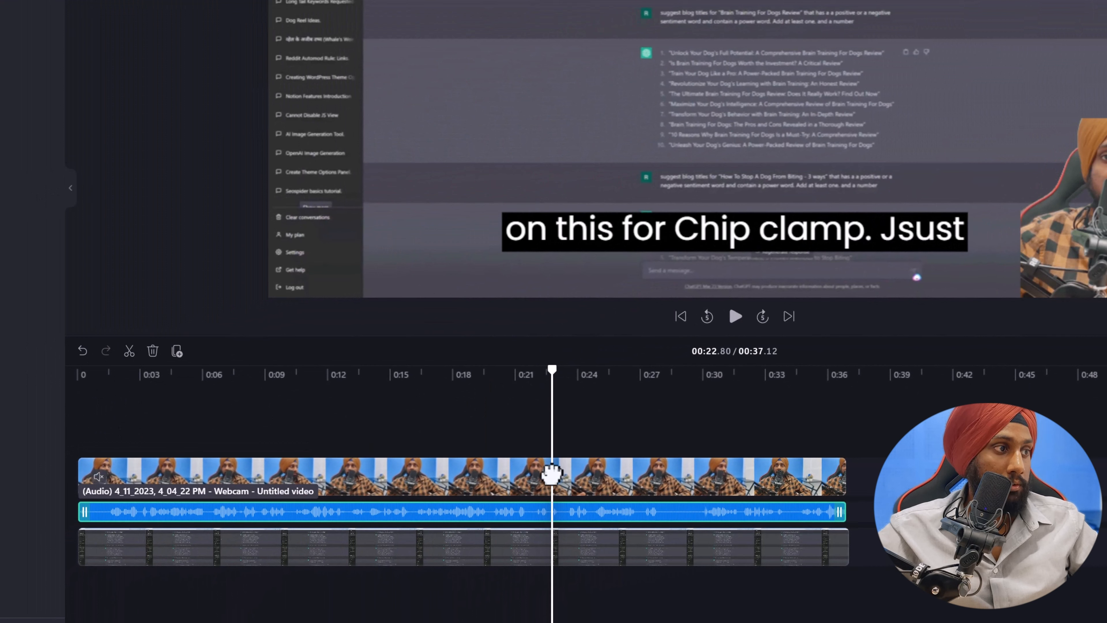
left_click_drag(552, 474, 552, 474)
left_click(566, 479)
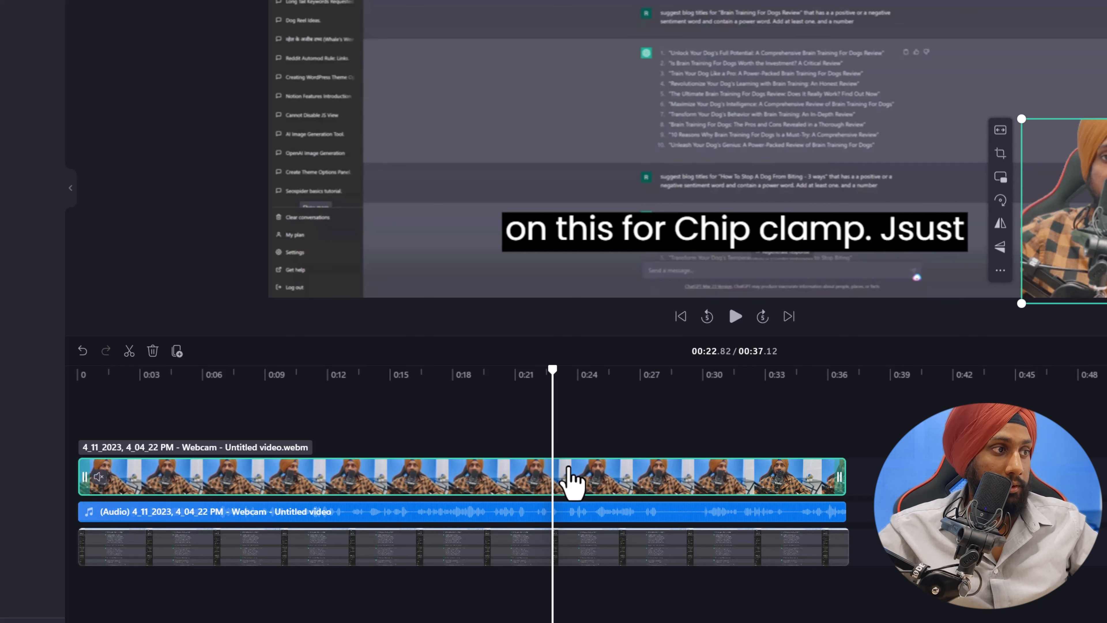
key("s")
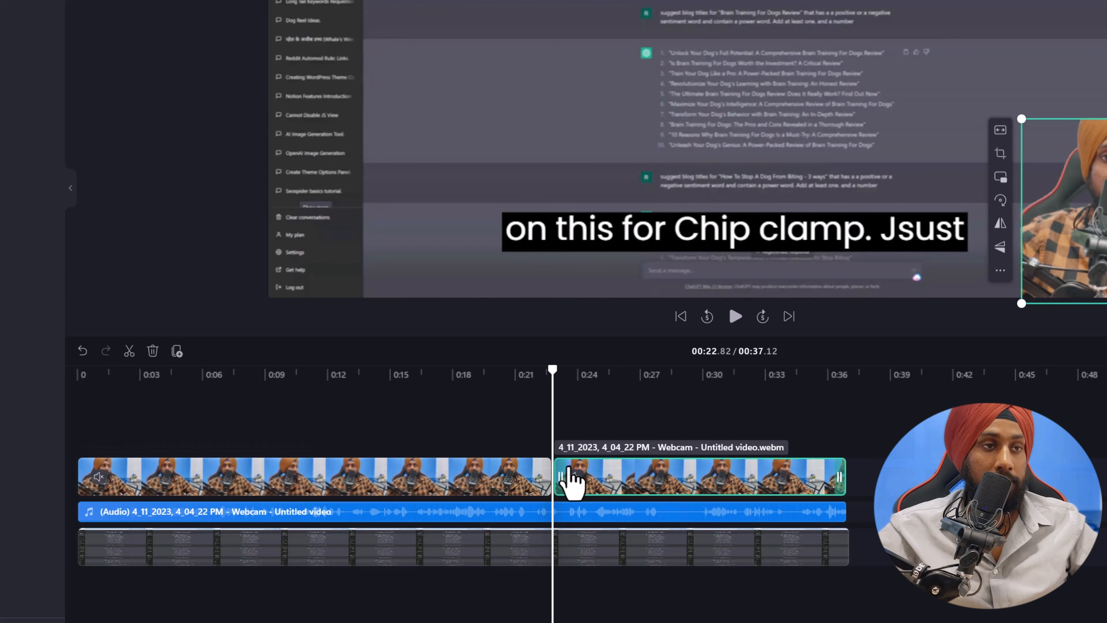
left_click(576, 511)
key("s")
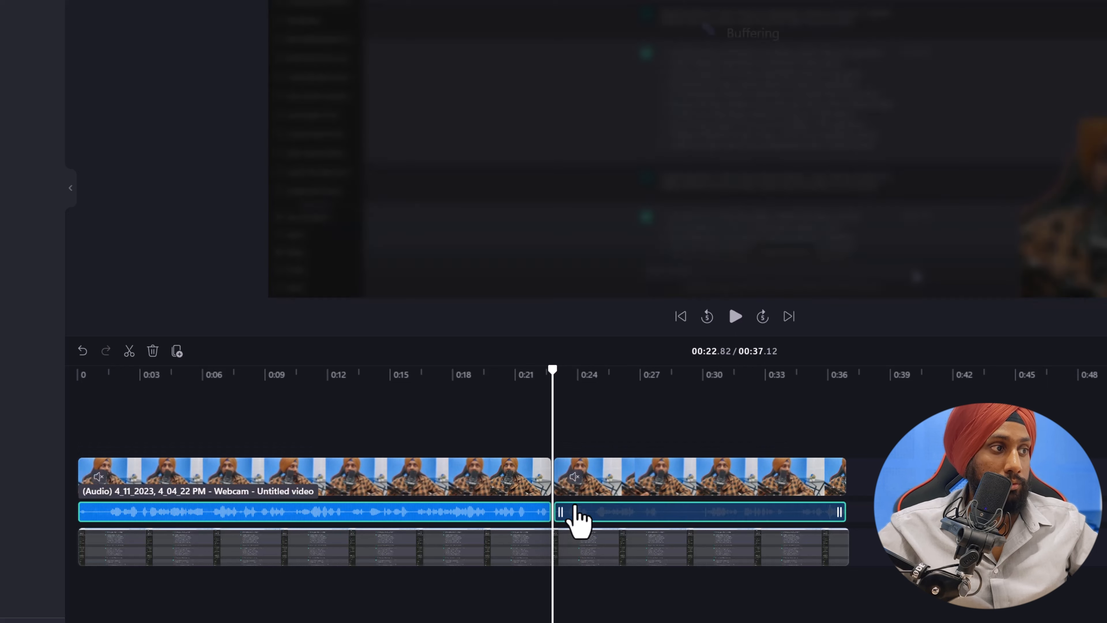
left_click(573, 547)
key("s")
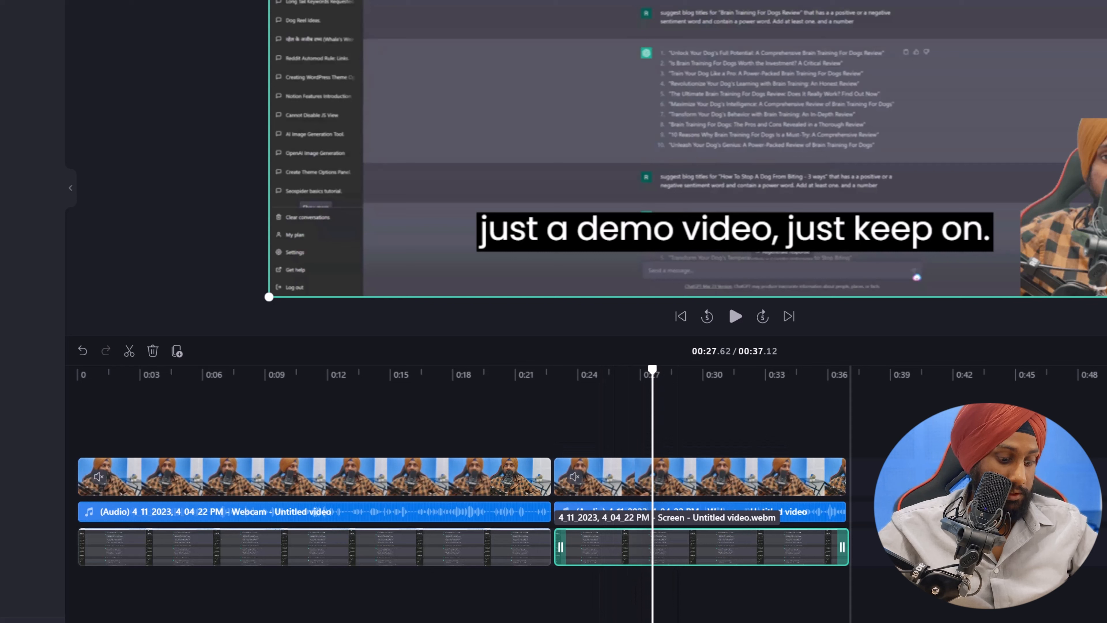
Split the second webcam, screen and audio segments at 00:27.62, at the end of the sentence "just keep on."
left_click(656, 480)
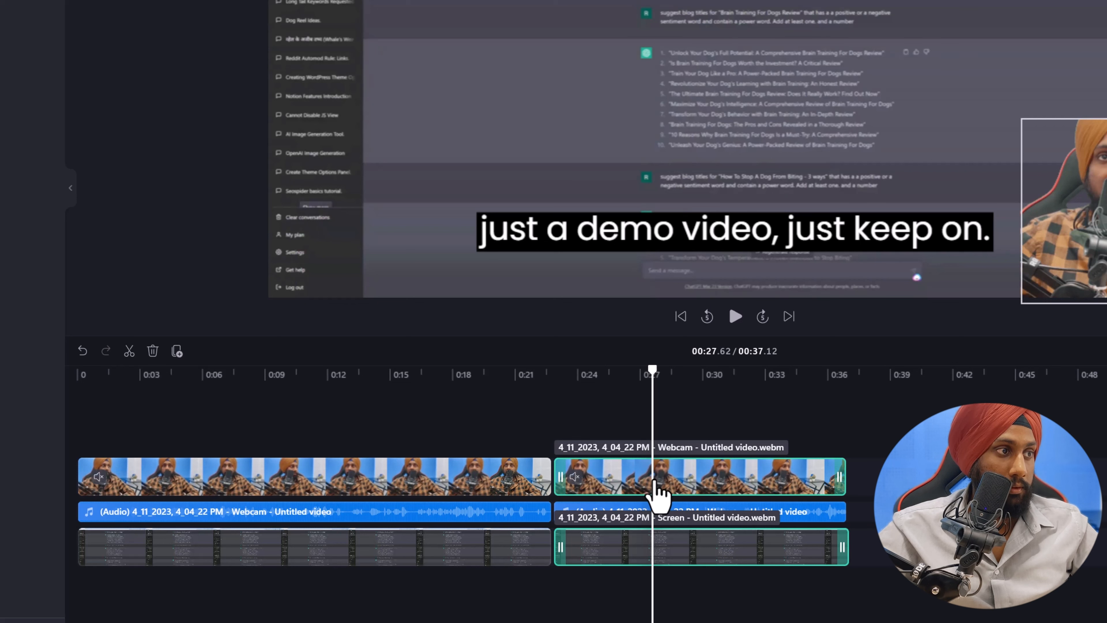
key("s")
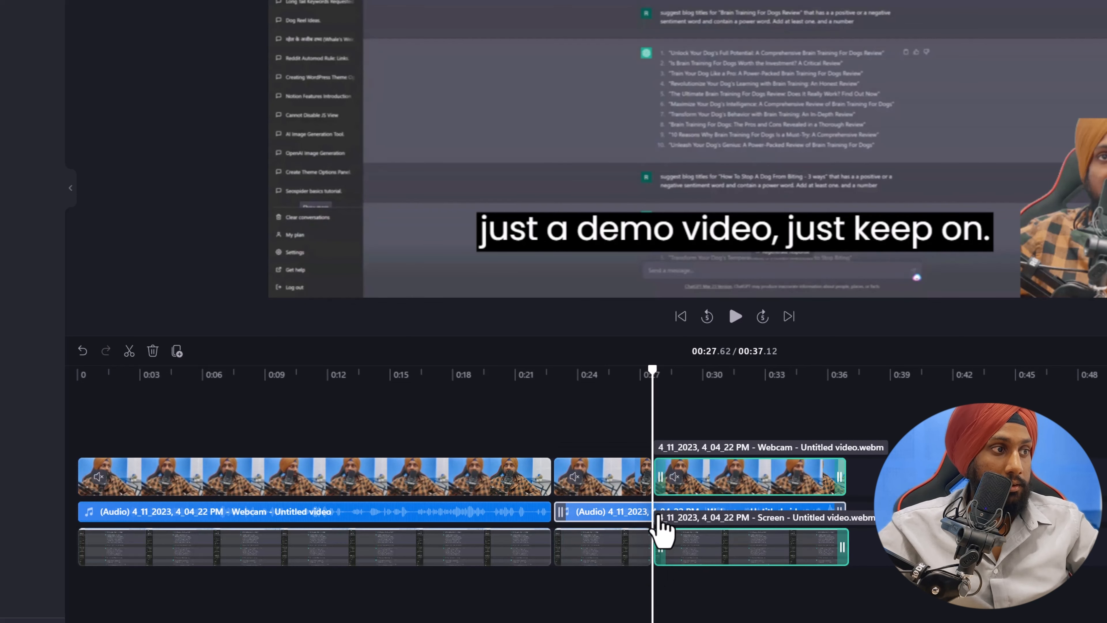
left_click(660, 511)
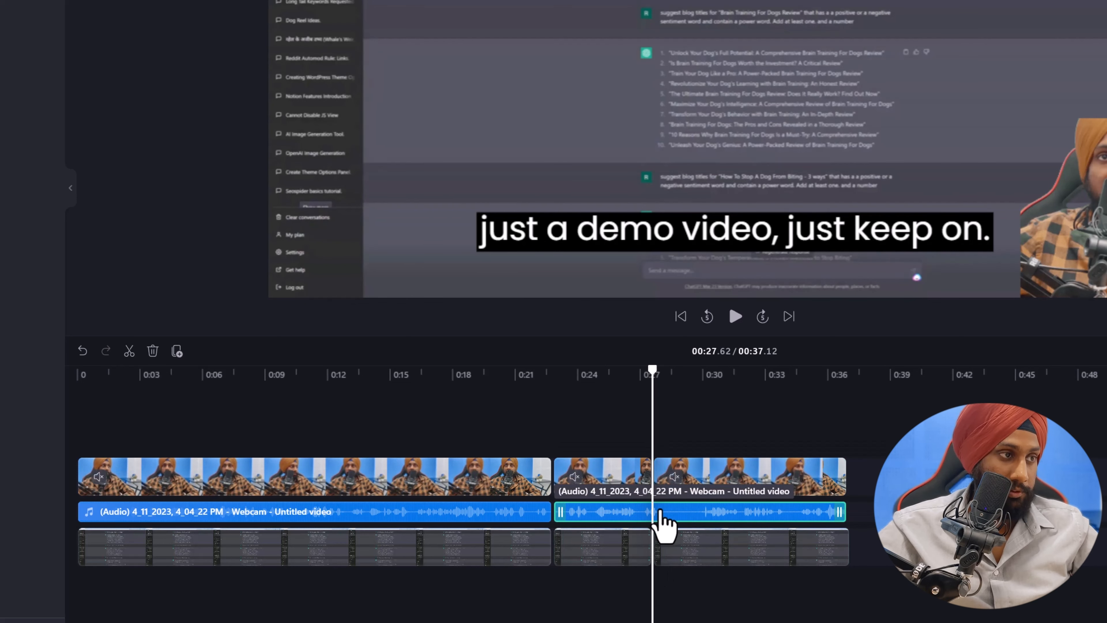
key("s")
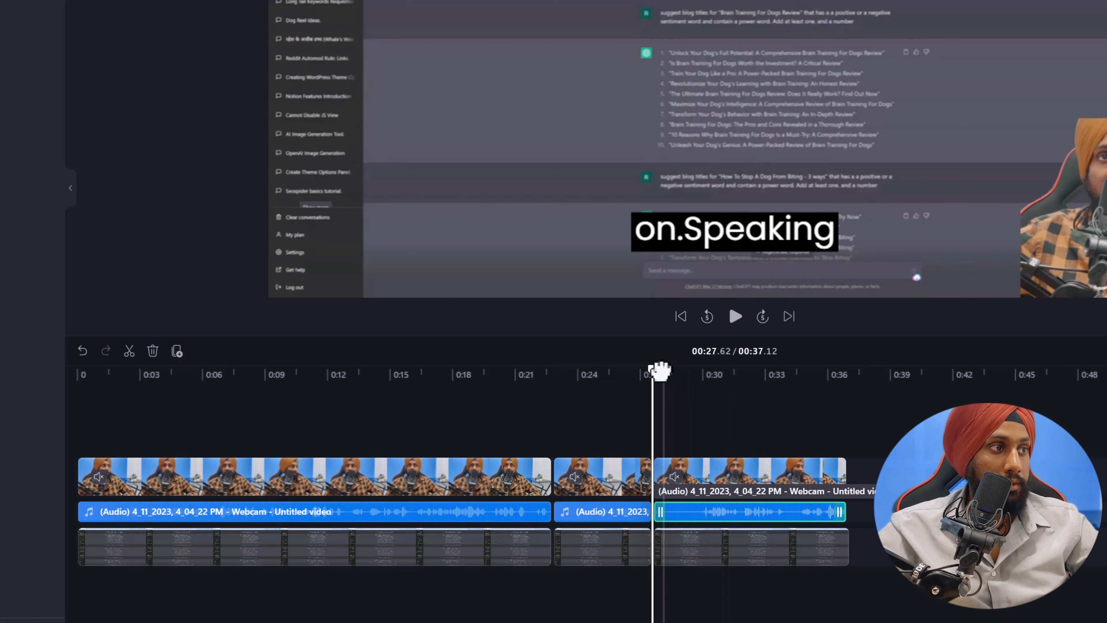
left_click_drag(659, 370, 686, 371)
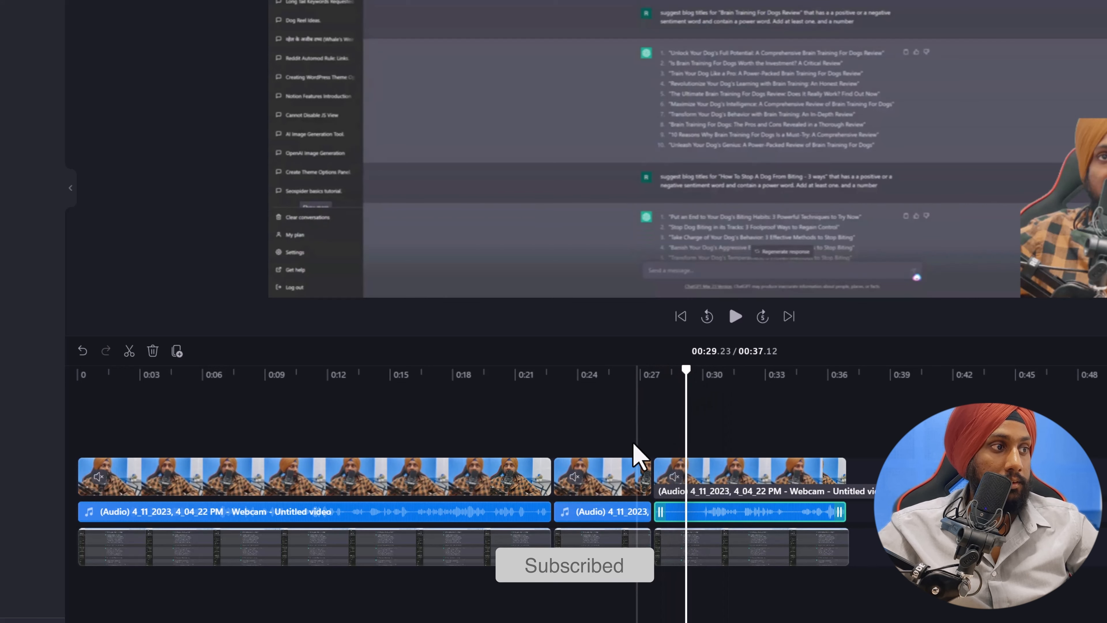
Delete the middle webcam, audio and screen segments containing the unwanted sentence, between the cuts at 00:22.82 and 00:27.62
left_click(612, 551)
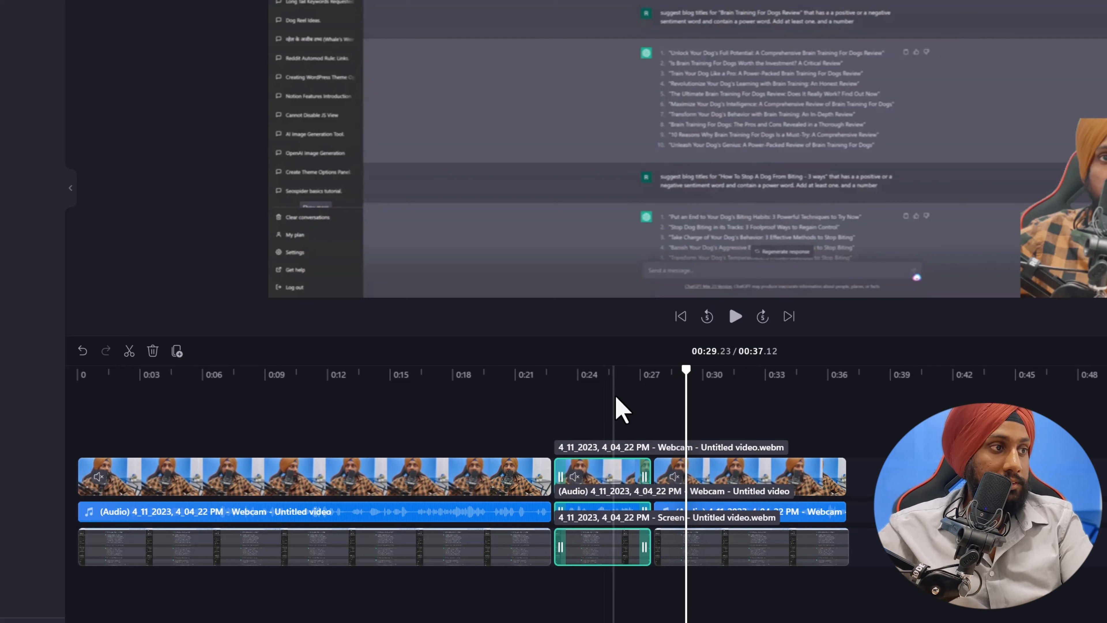
key("Delete")
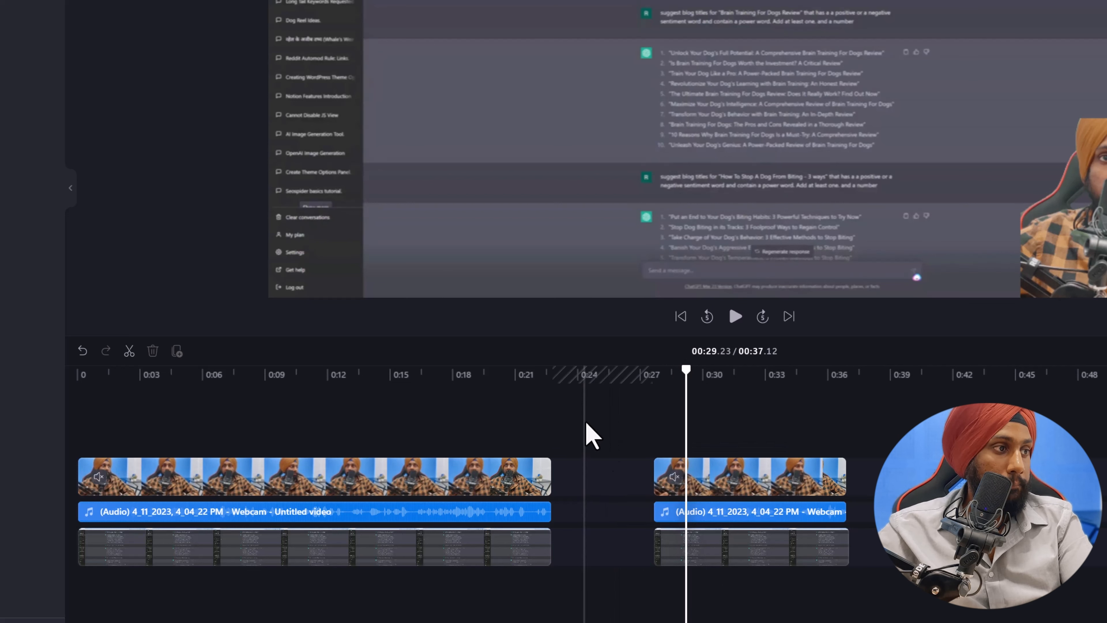
Close the gaps left by the deleted segments on the webcam, audio and screen tracks so the remaining clips adjoin
mouse_move(624, 481)
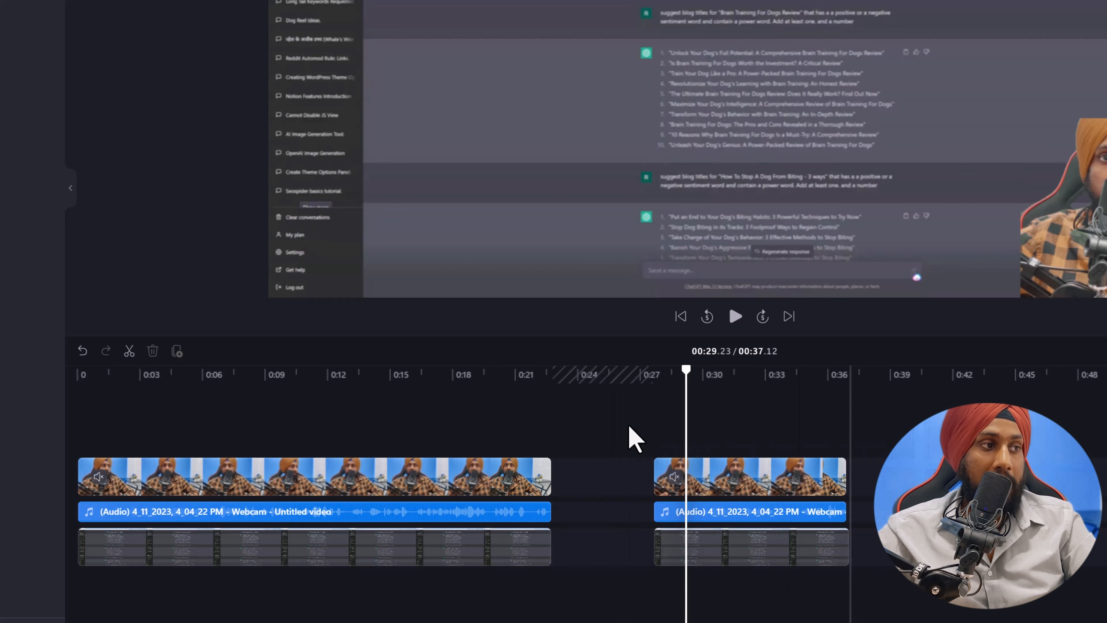
left_click(603, 476)
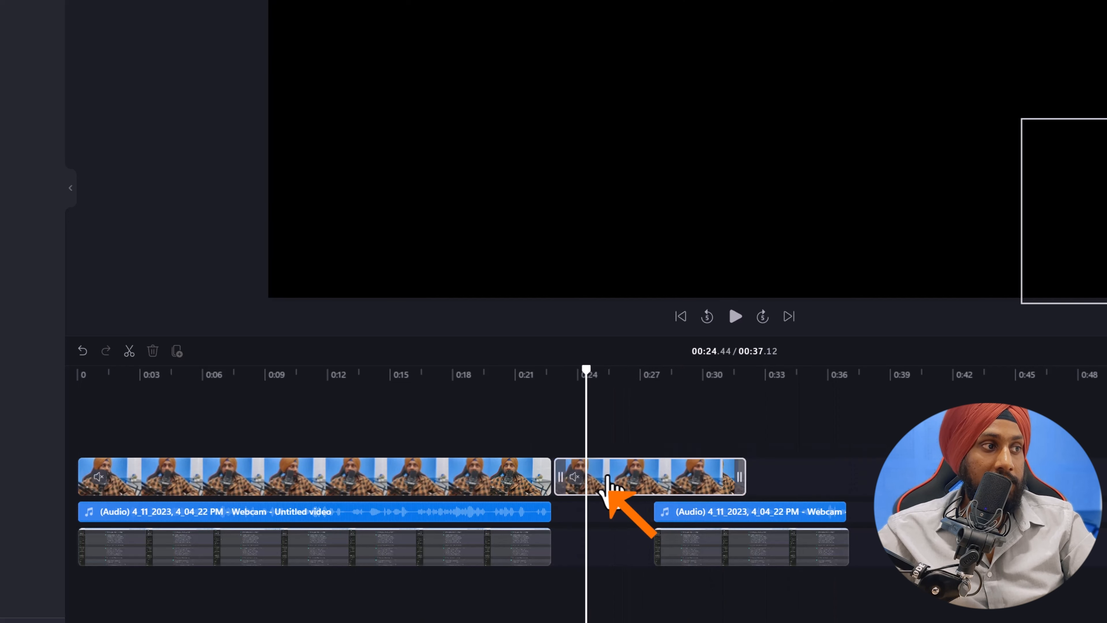
left_click(603, 512)
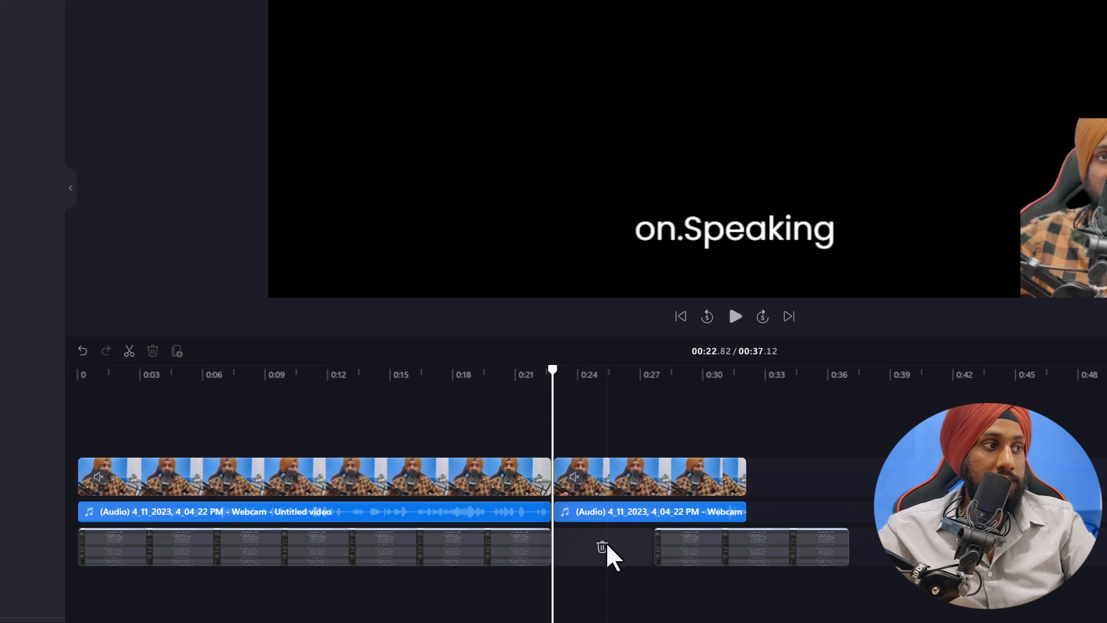
left_click(603, 547)
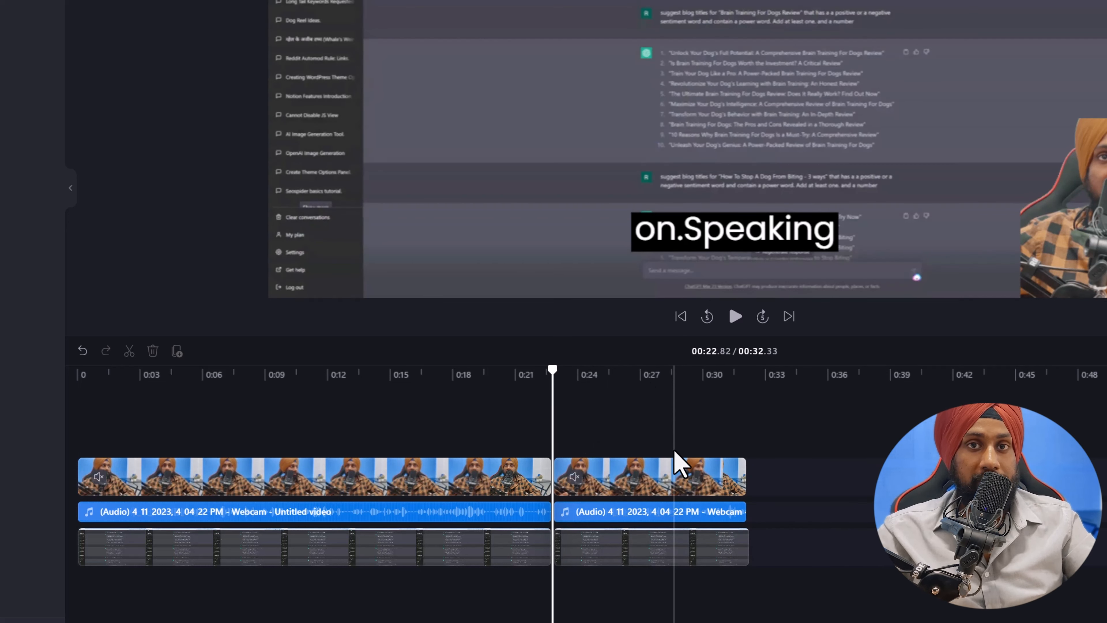
Select the auto-caption text overlay in the video preview
left_click(767, 246)
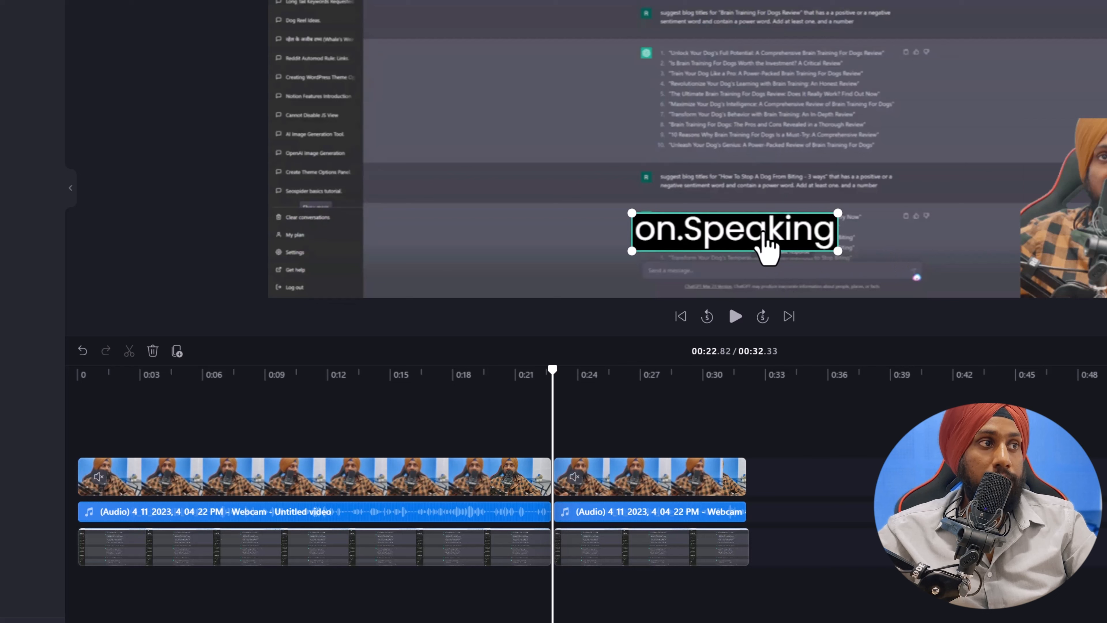